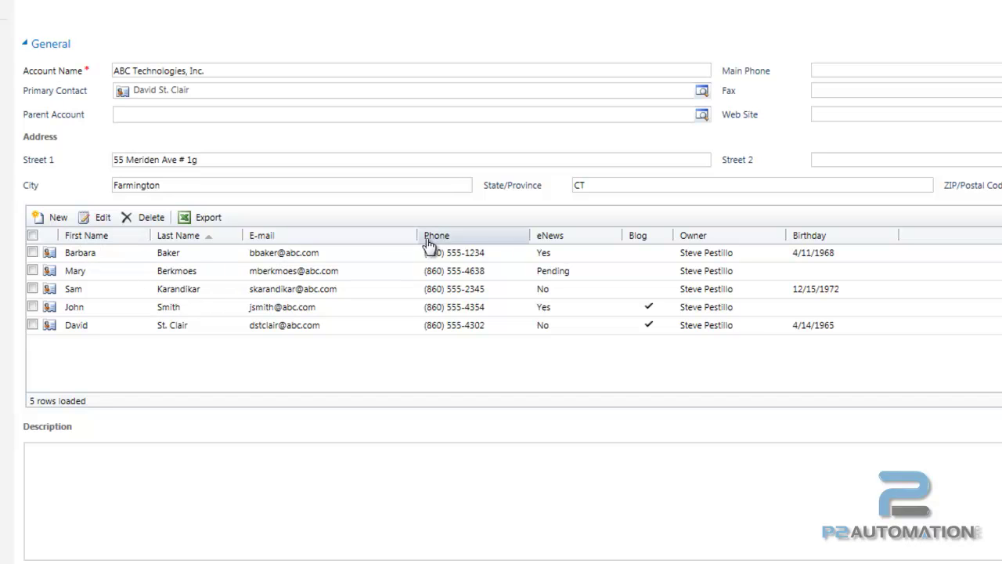
Step: Sort the contacts grid by first name, then by last name ascending
left_click(118, 238)
left_click(119, 238)
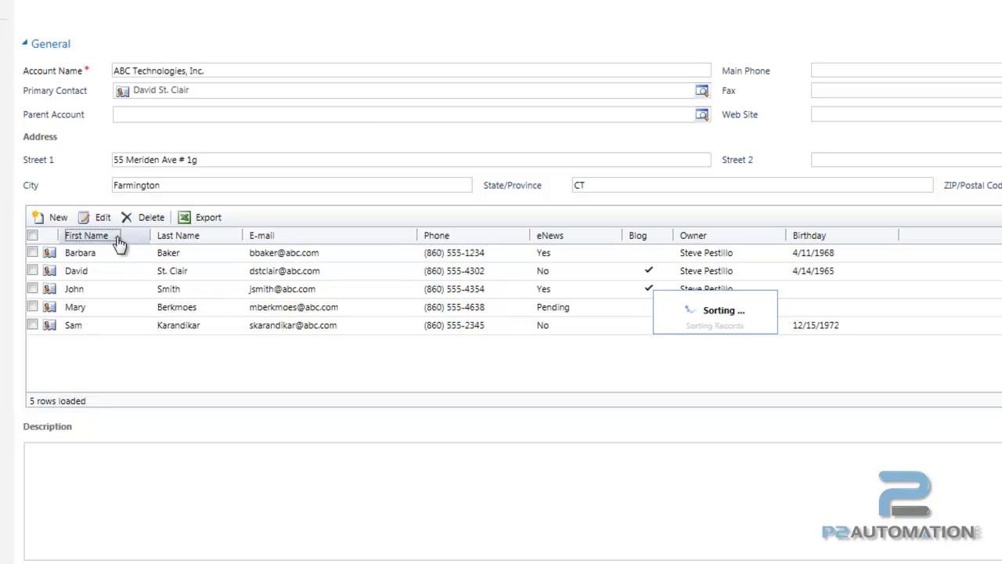
left_click(200, 239)
left_click(199, 241)
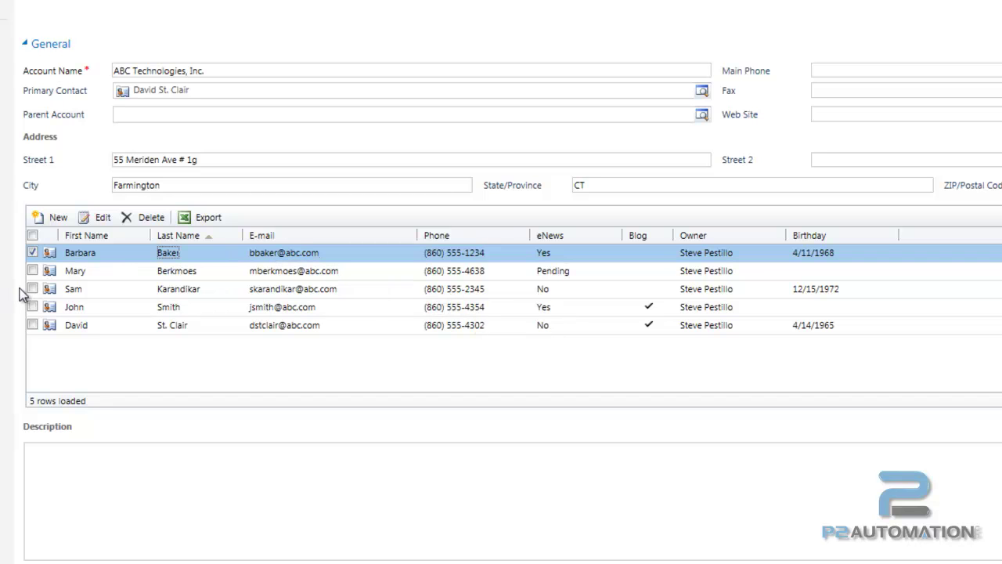
Step: Put the first contact into inline edit and try its phone, eNews, Blog and birthday fields
left_click(97, 219)
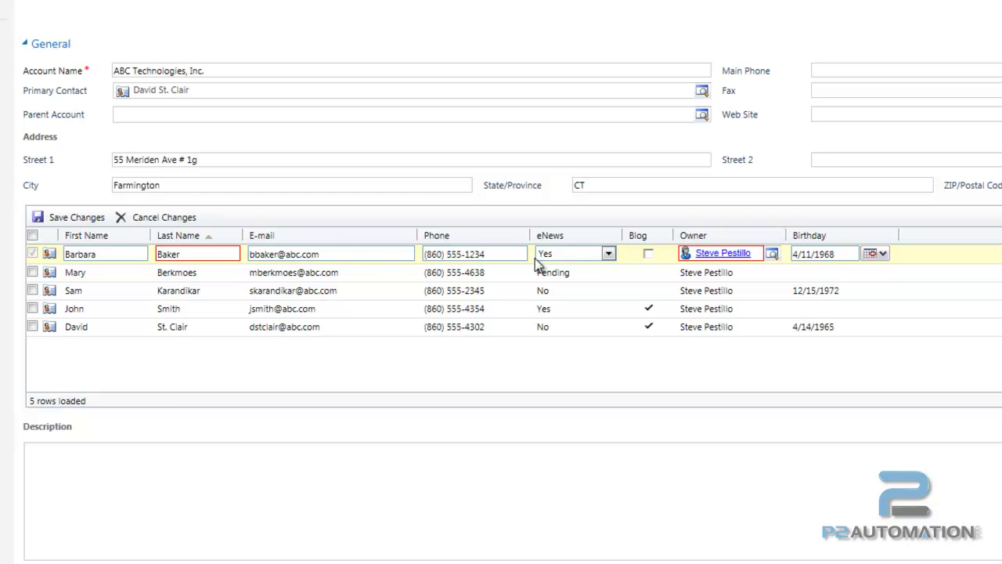
left_click(494, 253)
left_click(609, 254)
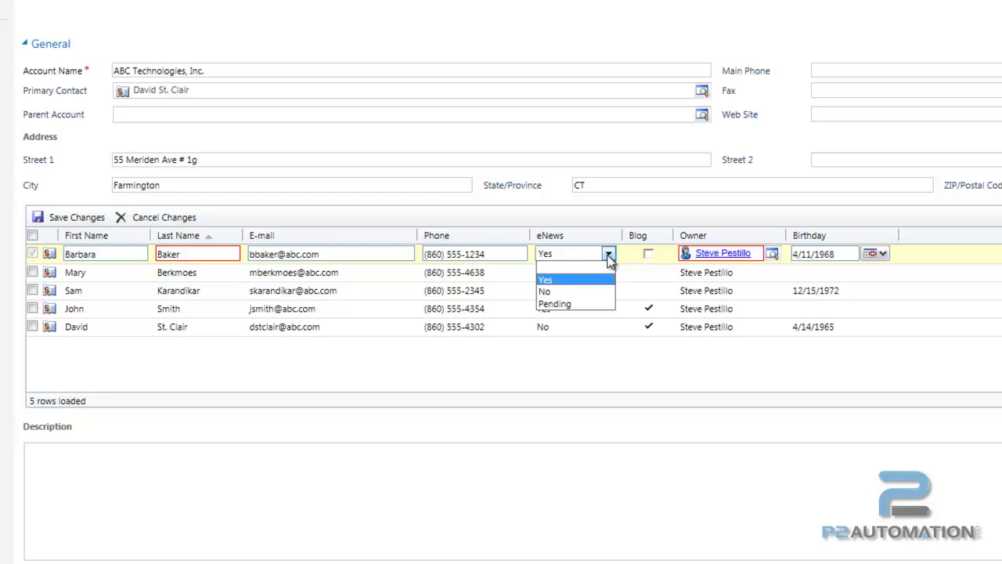
left_click(609, 261)
left_click(648, 254)
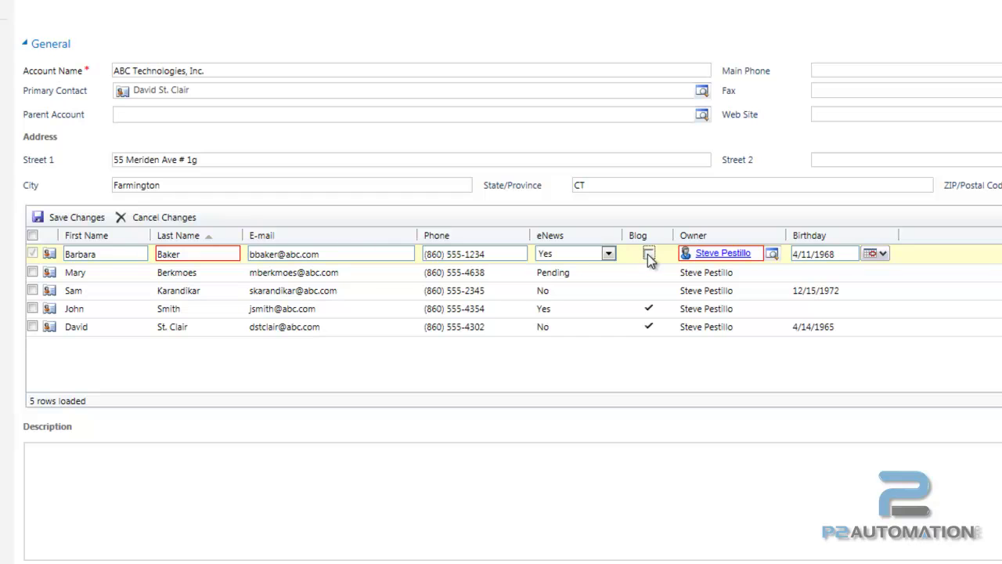
left_click(647, 253)
left_click(883, 255)
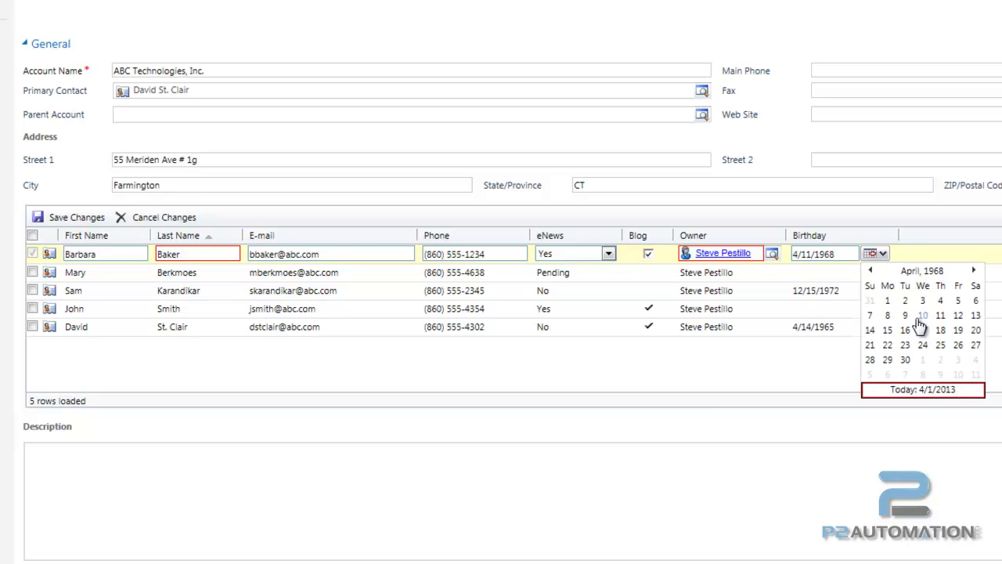
left_click(196, 254)
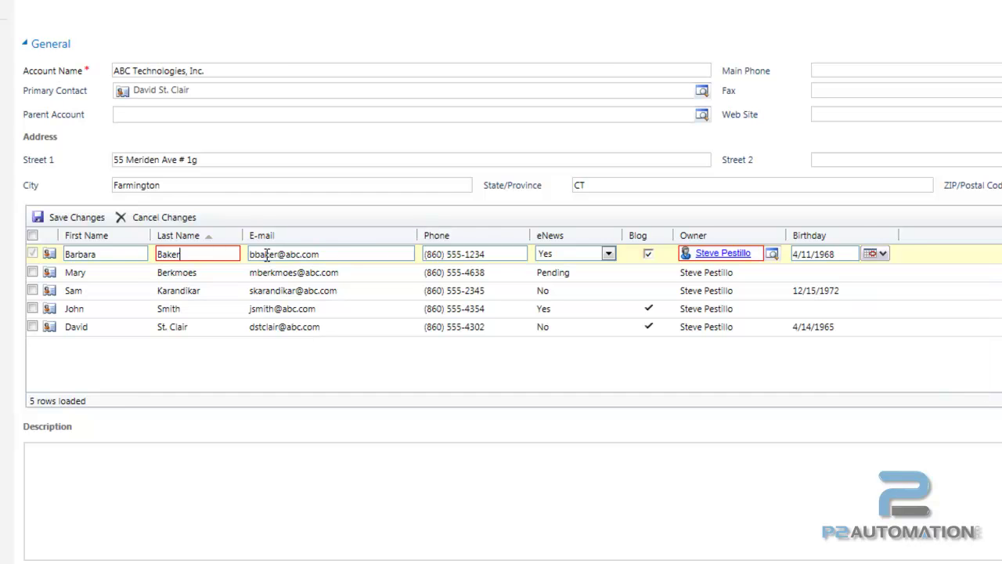
Step: Change the first contact's e-mail address, set its eNews to No, and save
left_click(267, 254)
type("arb.")
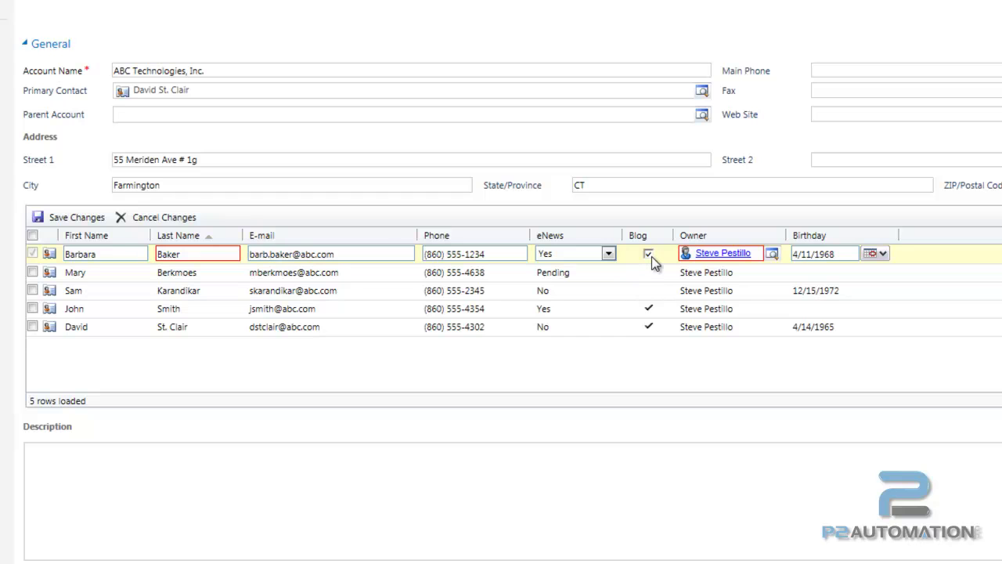
left_click(607, 254)
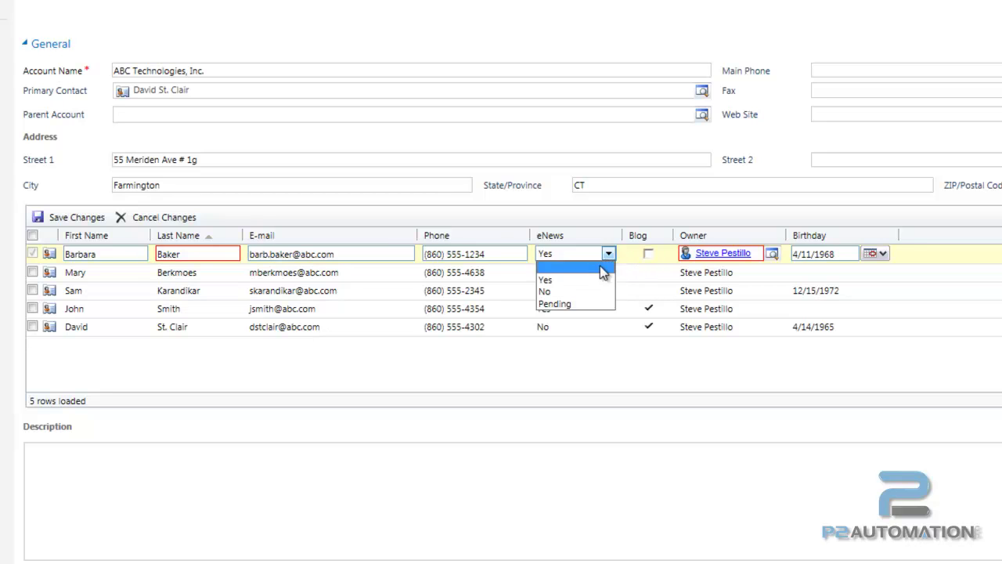
left_click(571, 292)
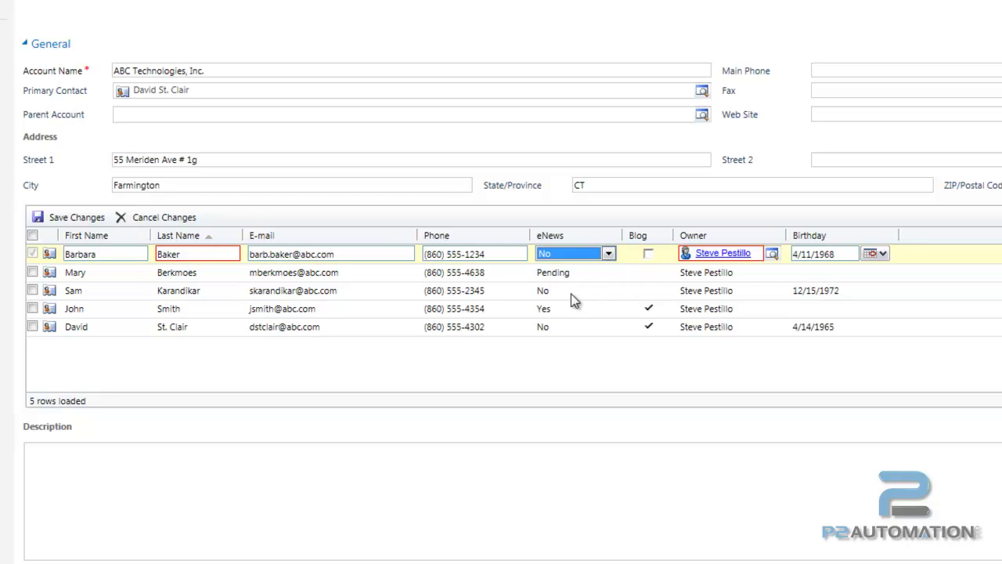
left_click(56, 217)
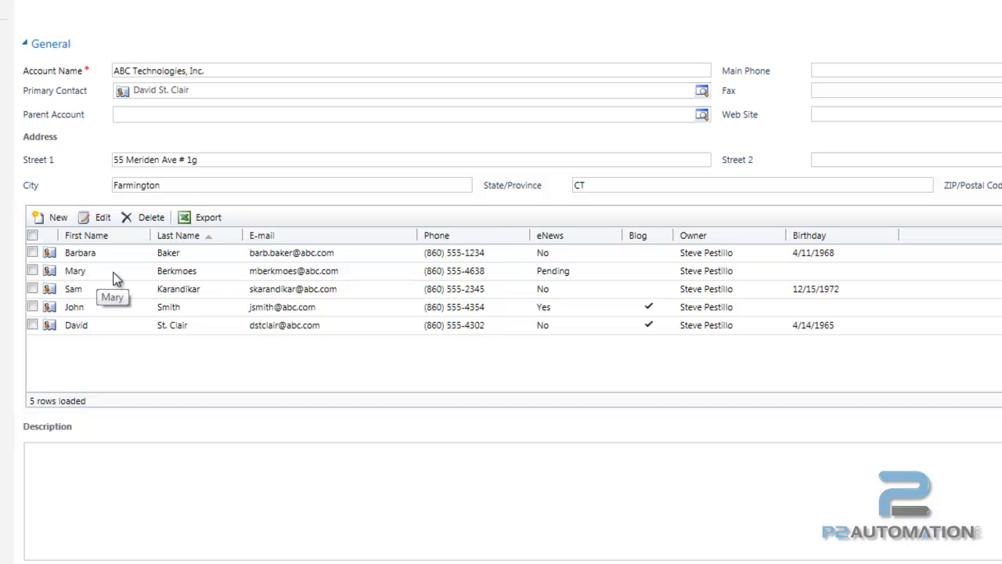
Step: Edit all five contacts at once, ticking Blog for two more contacts
left_click(32, 253)
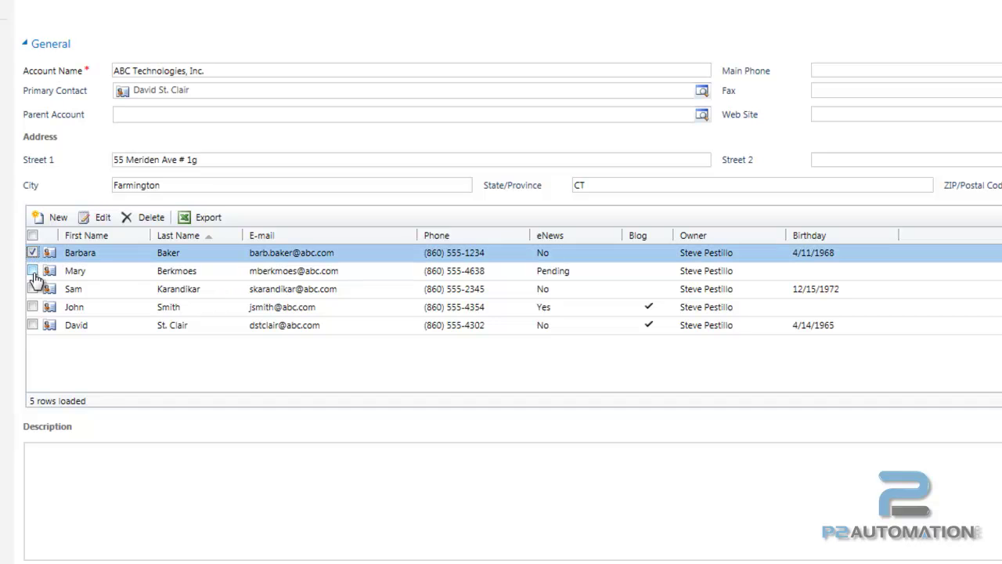
left_click(32, 270)
left_click(32, 234)
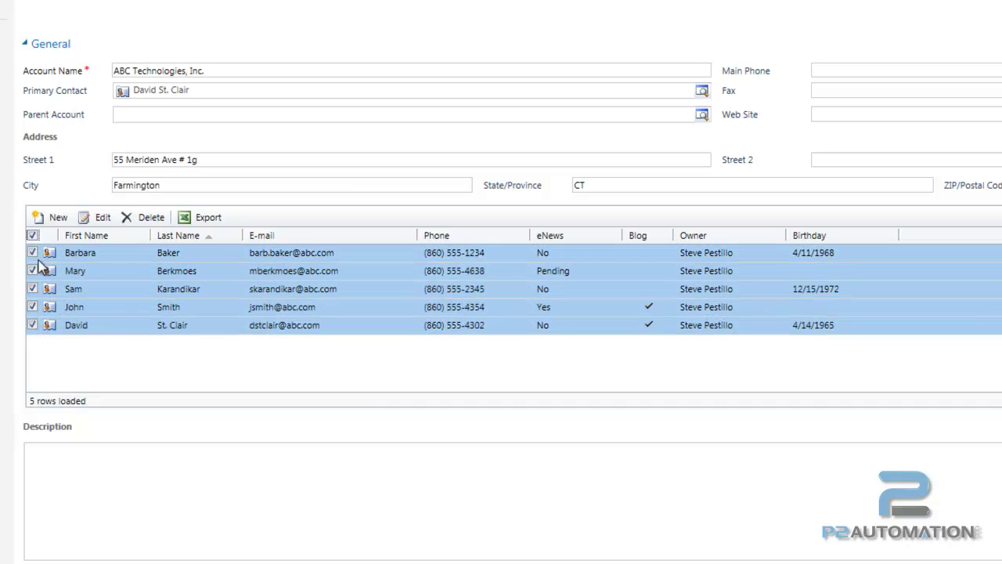
left_click(104, 217)
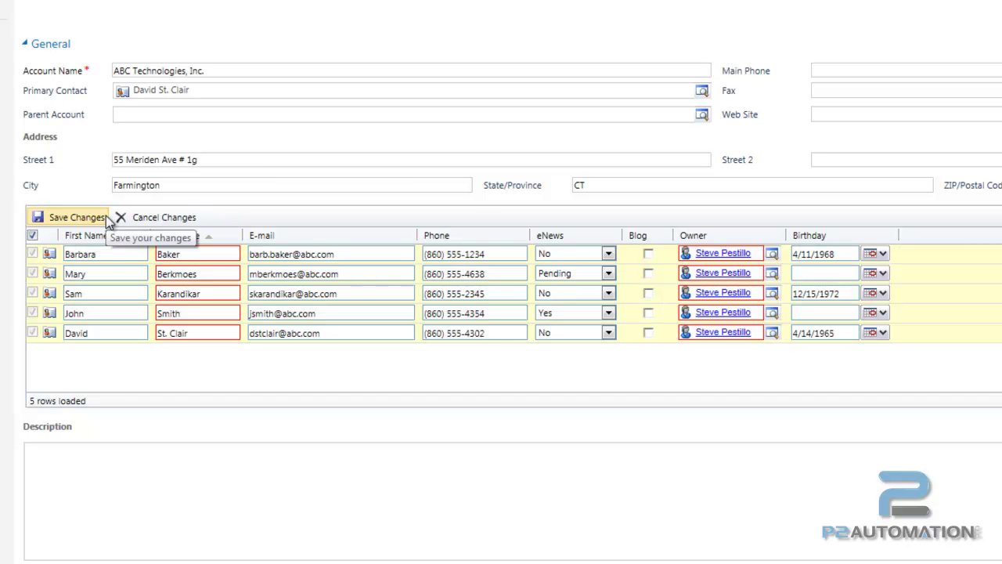
left_click(648, 273)
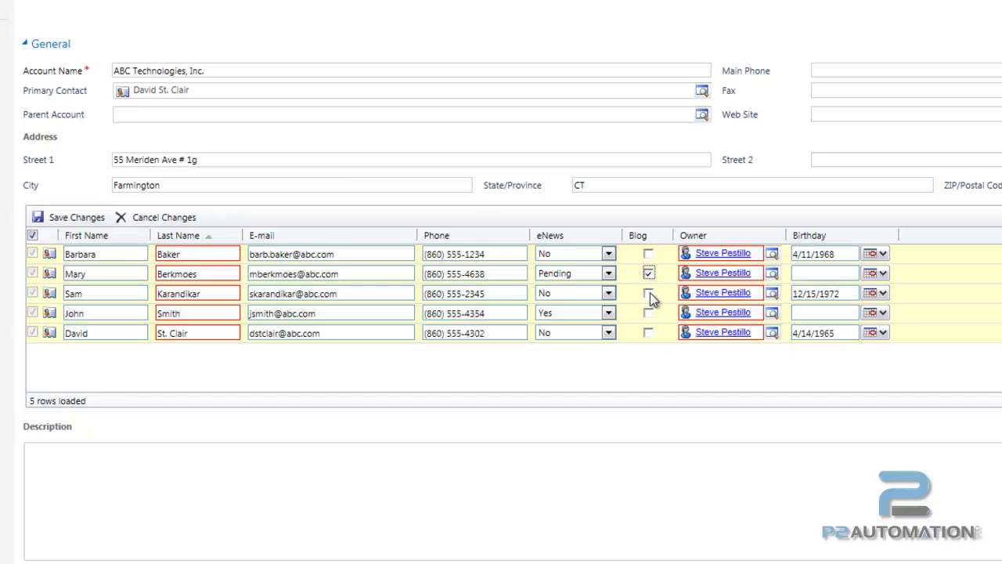
left_click(648, 331)
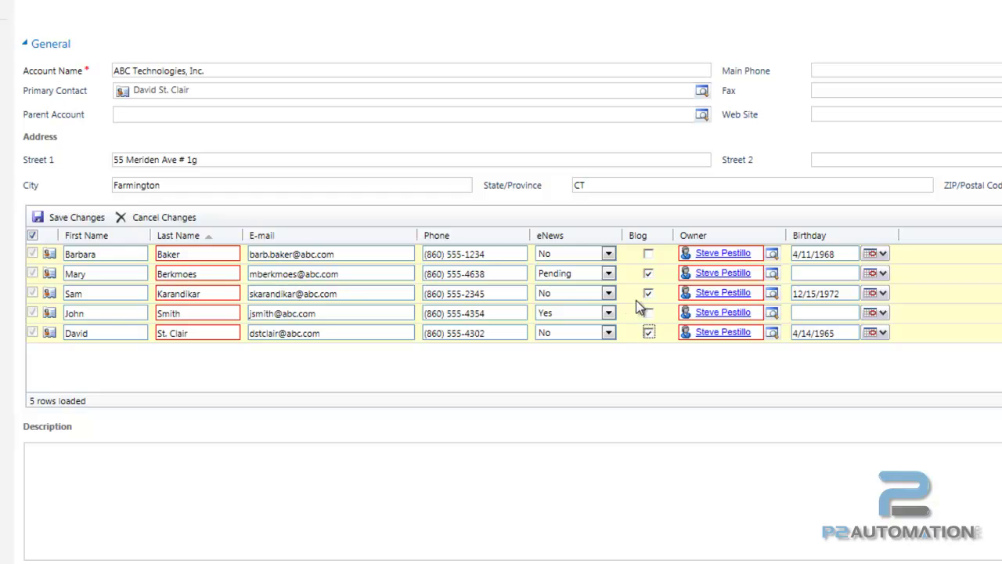
Step: Set the first contact's eNews back to Yes, restore its original e-mail, and save
left_click(609, 254)
left_click(583, 280)
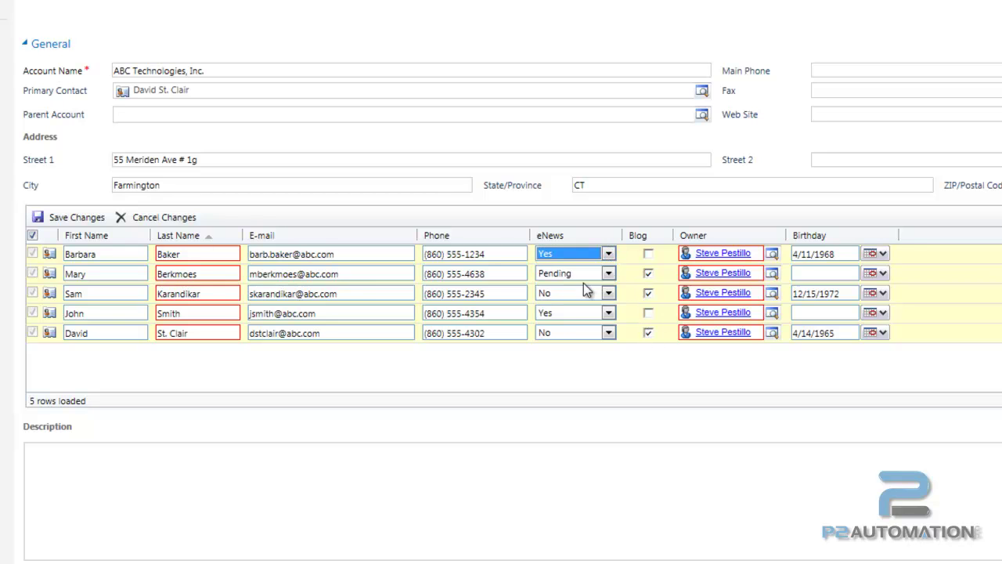
left_click(271, 254)
key("BackSpace")
key("BackSpace")
key("BackSpace")
key("BackSpace")
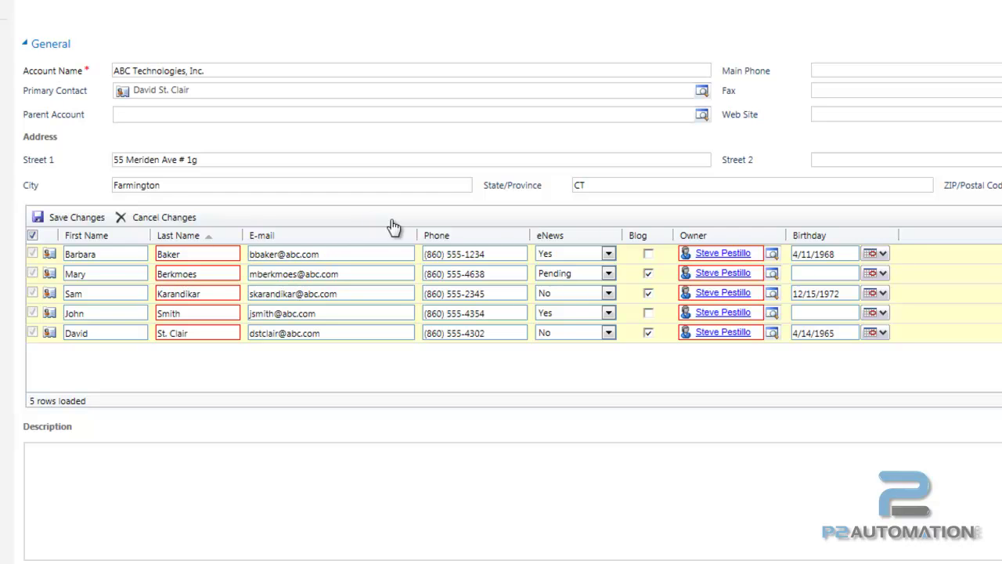
left_click(61, 216)
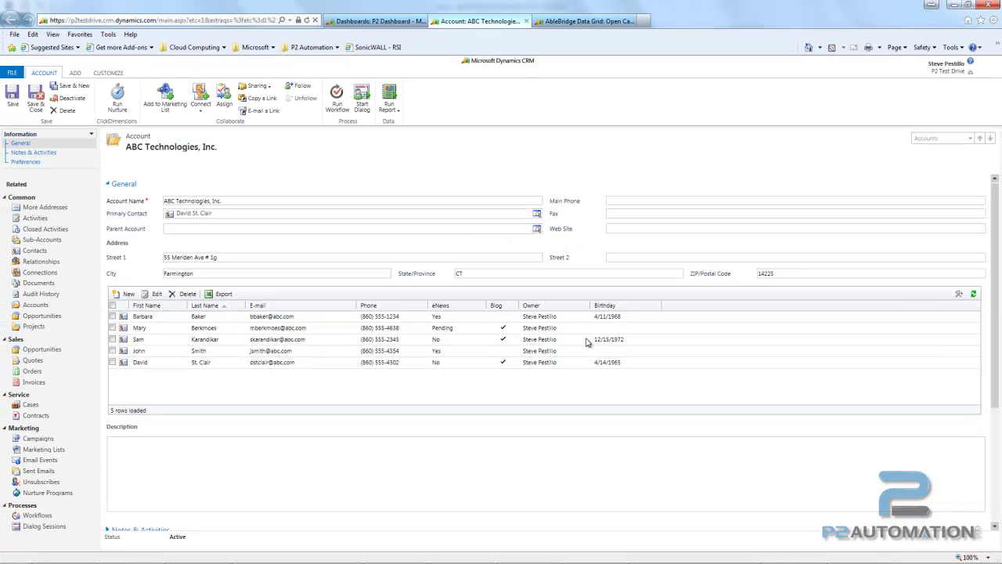
Step: Enable grouping by eNews on the contacts grid, then switch to the P2 Dashboard
left_click(959, 294)
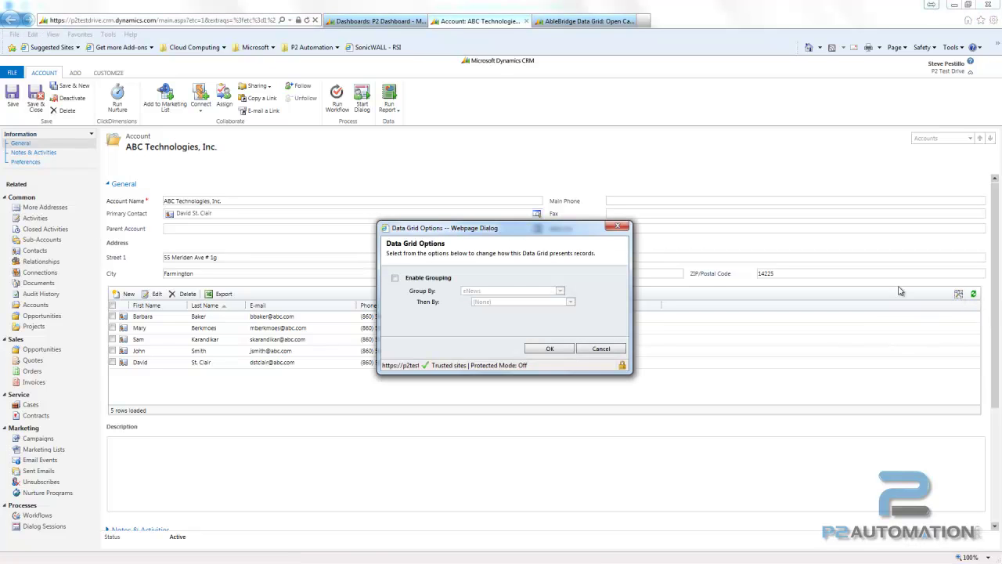
left_click(395, 278)
left_click(549, 348)
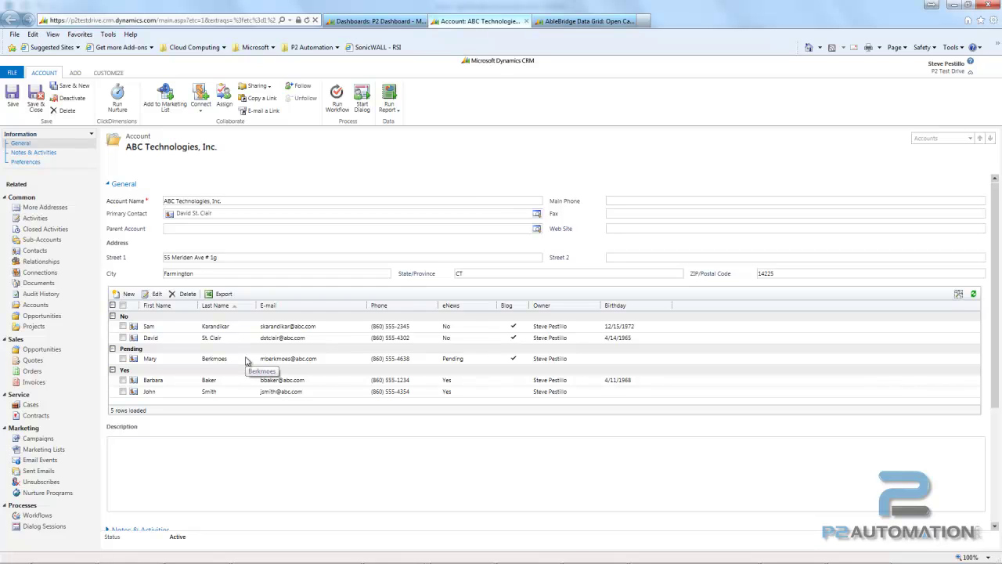
left_click(375, 23)
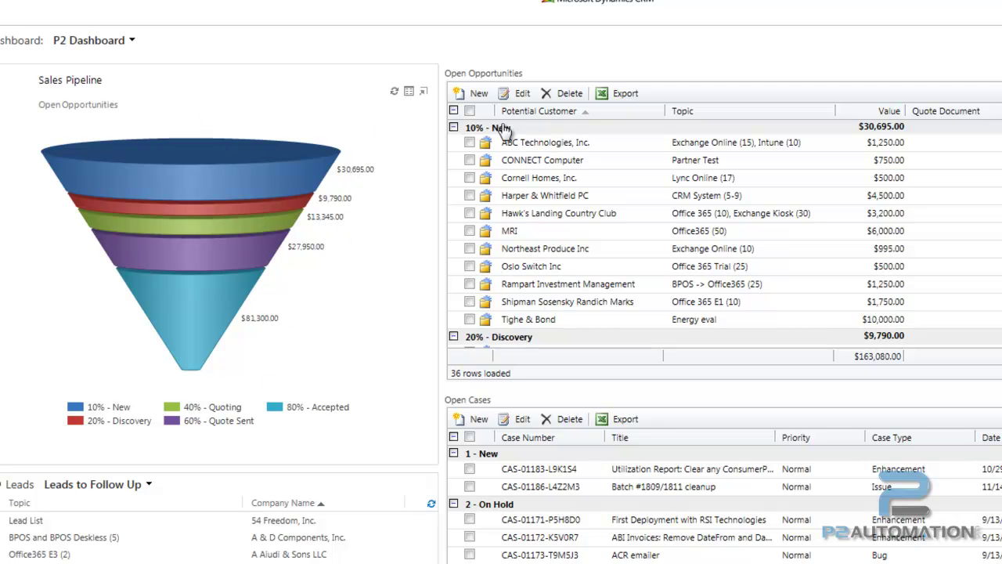
Step: Collapse all opportunity groups, tick Conntech Products Corp under 20% - Discovery, then expand 10% - New
left_click(453, 111)
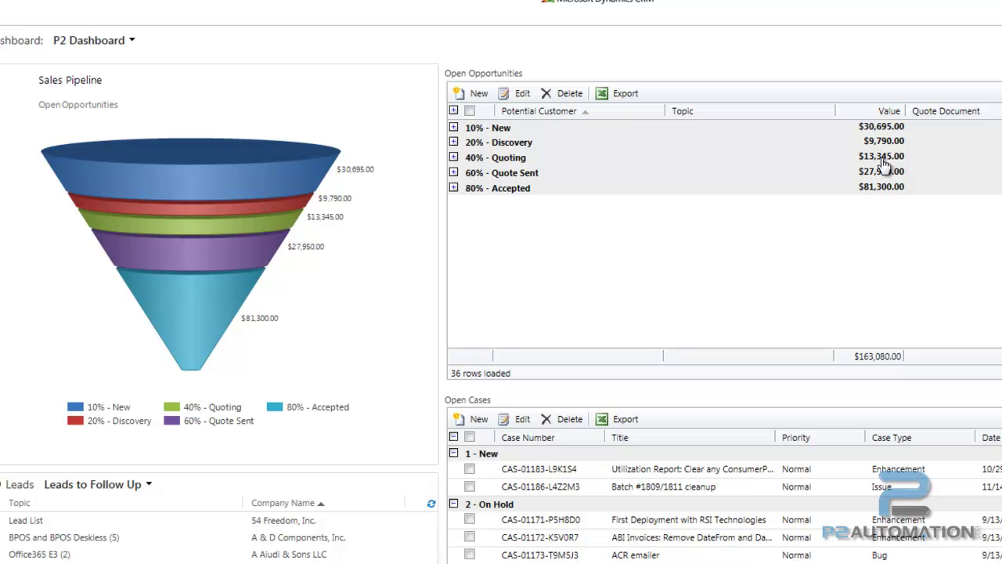
left_click(453, 142)
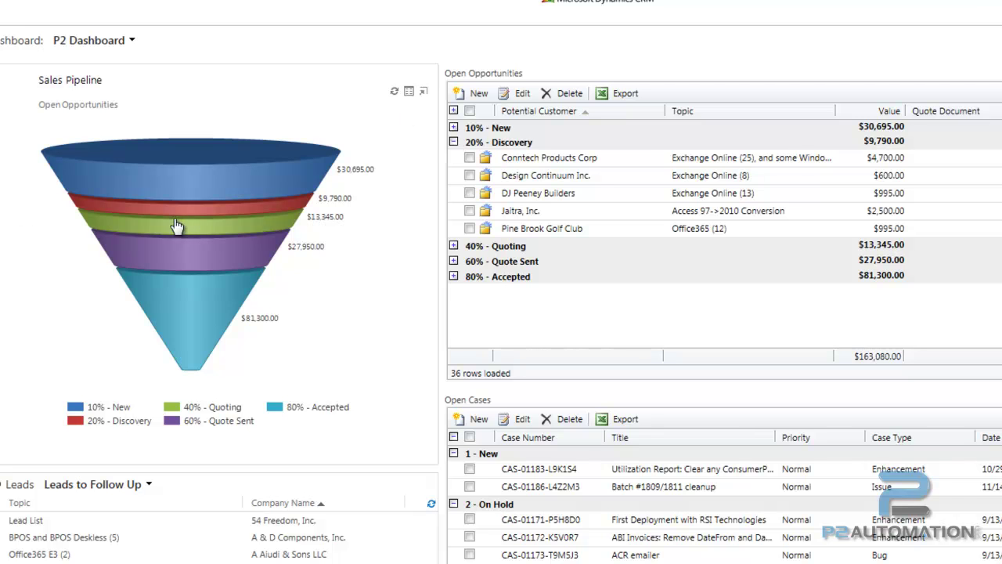
mouse_move(177, 226)
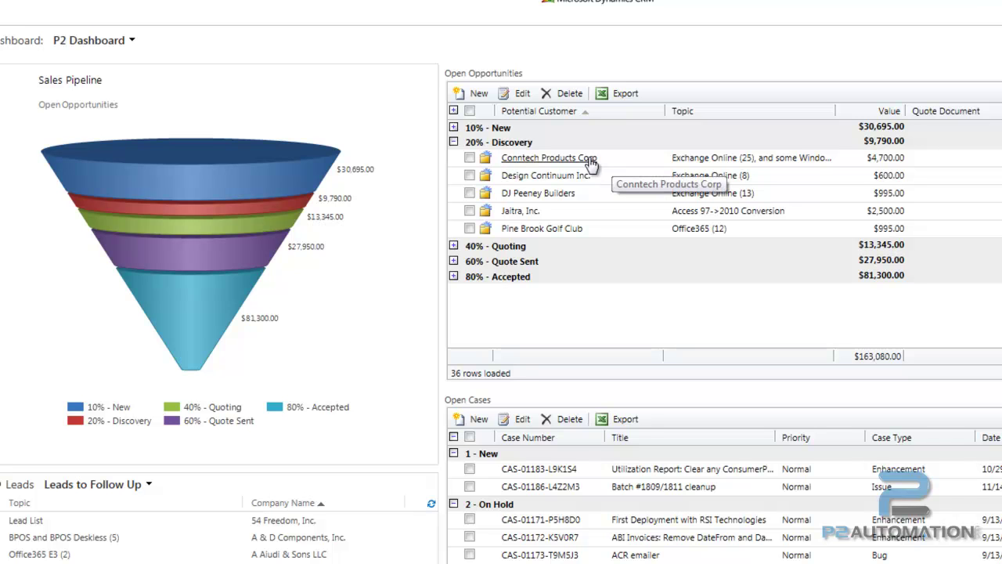
left_click(470, 157)
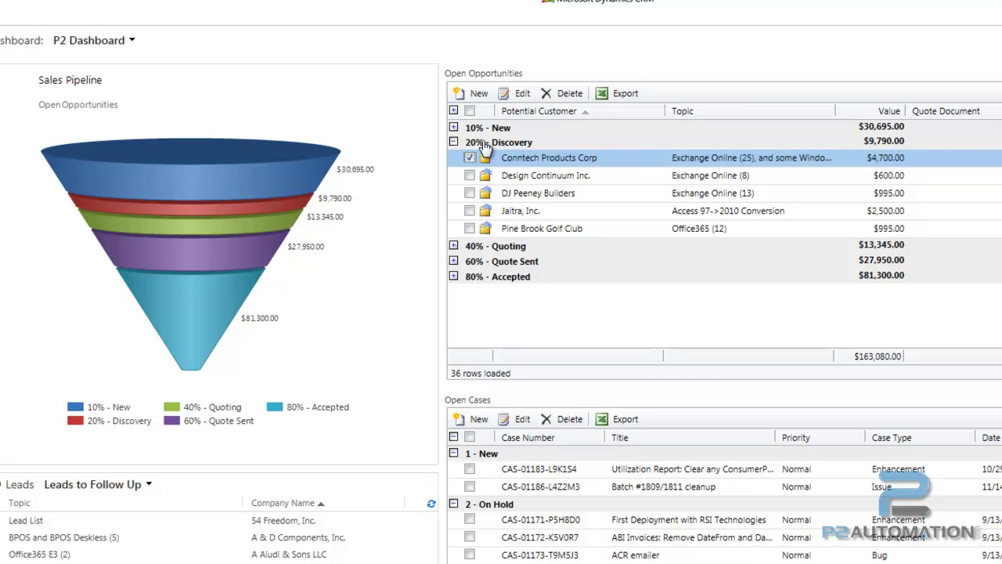
left_click(454, 143)
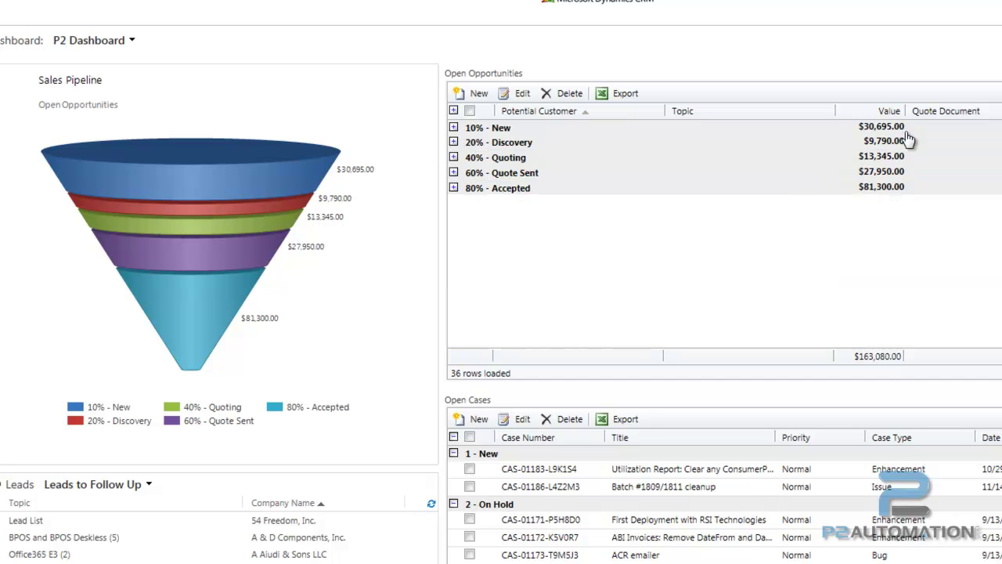
left_click(454, 127)
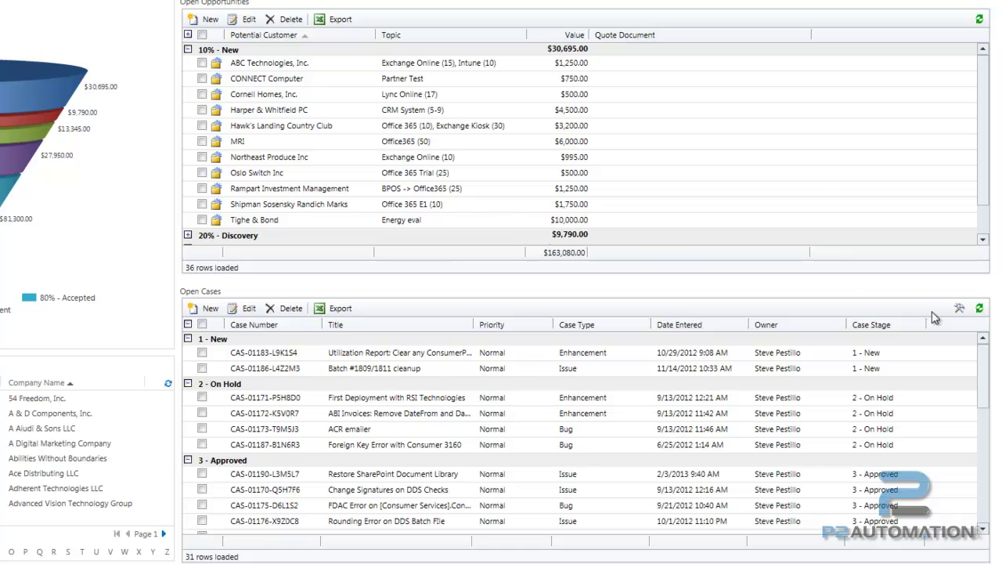
Step: Group Open Cases by Customer, then by Case Stage
left_click(960, 308)
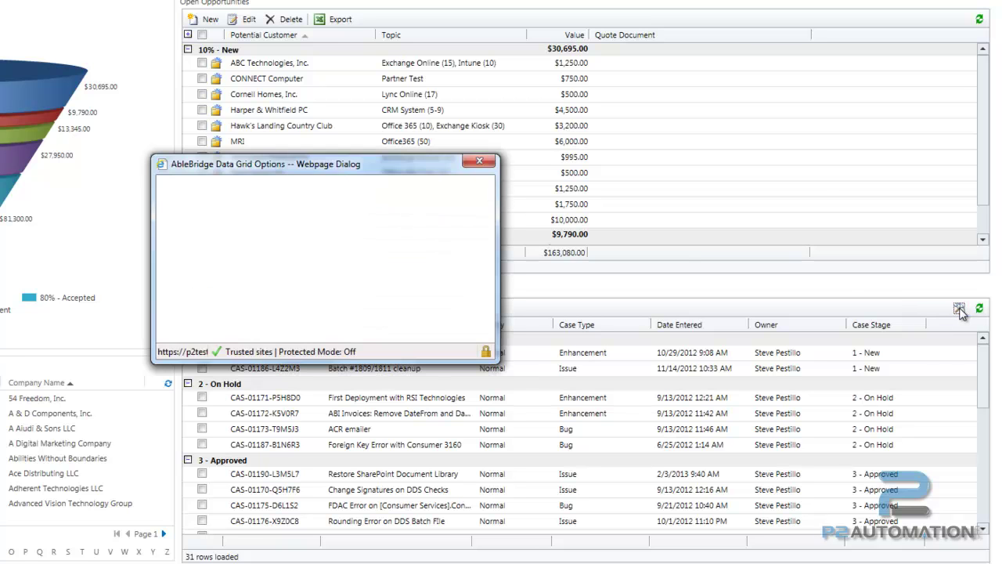
left_click(402, 251)
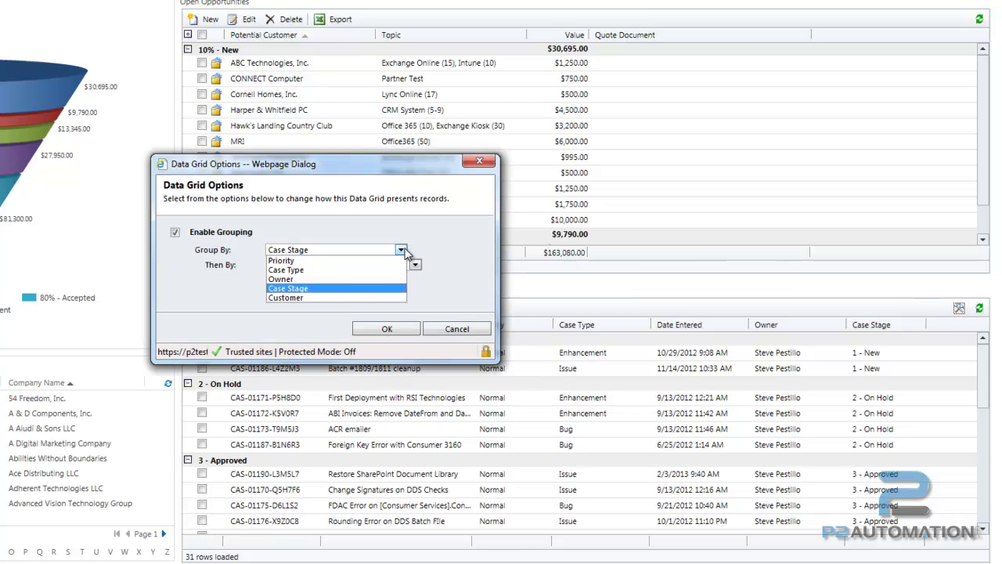
left_click(313, 297)
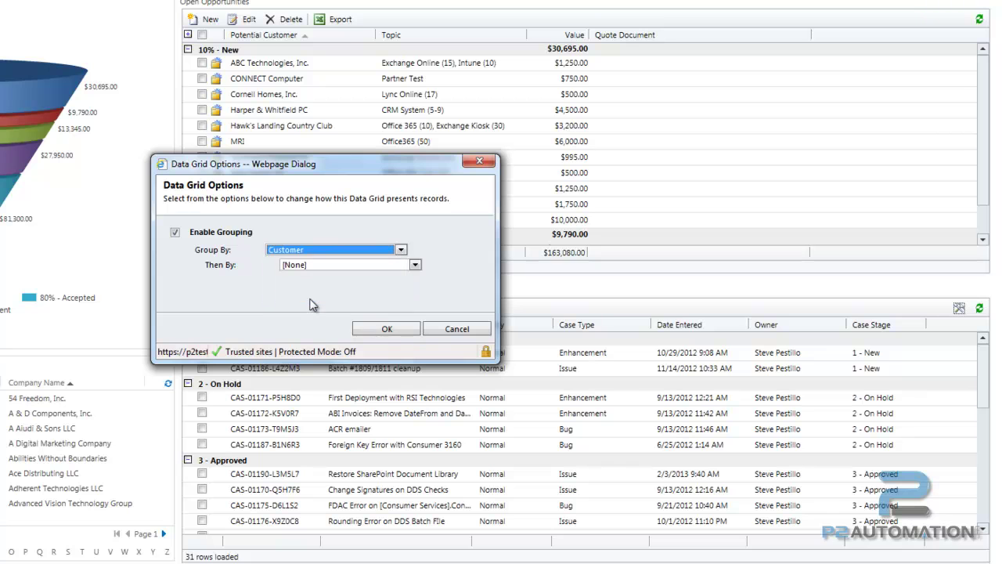
left_click(415, 265)
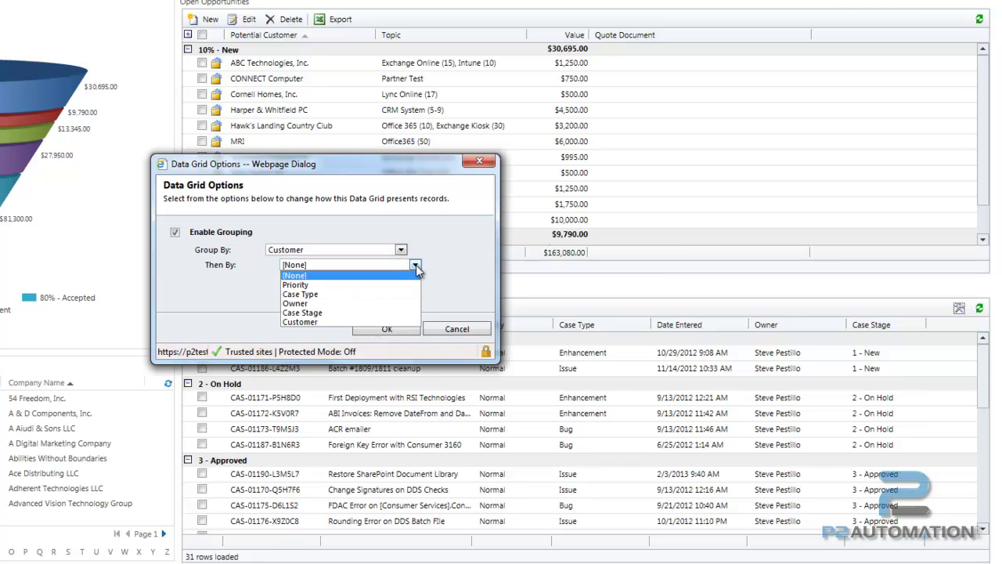
left_click(316, 311)
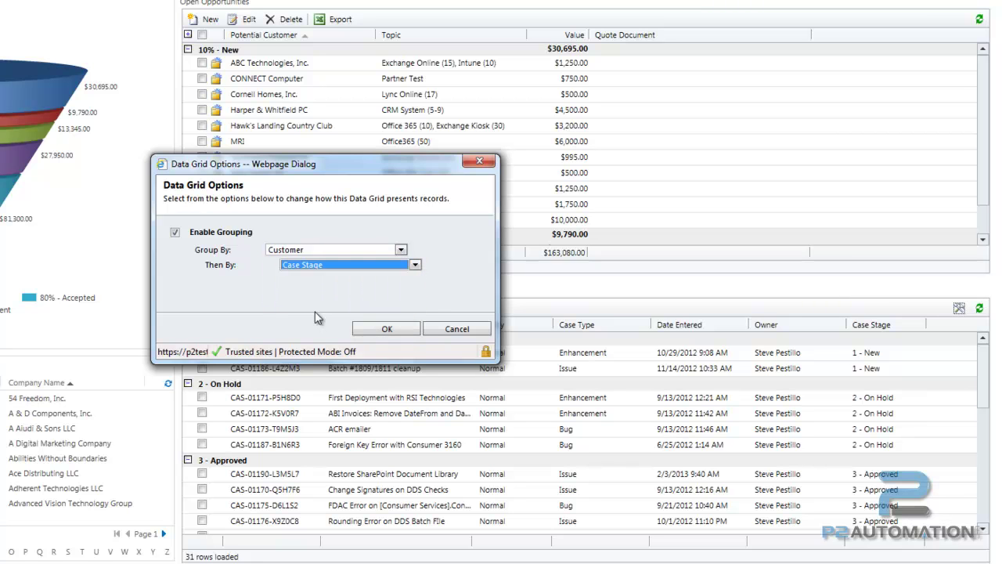
left_click(386, 332)
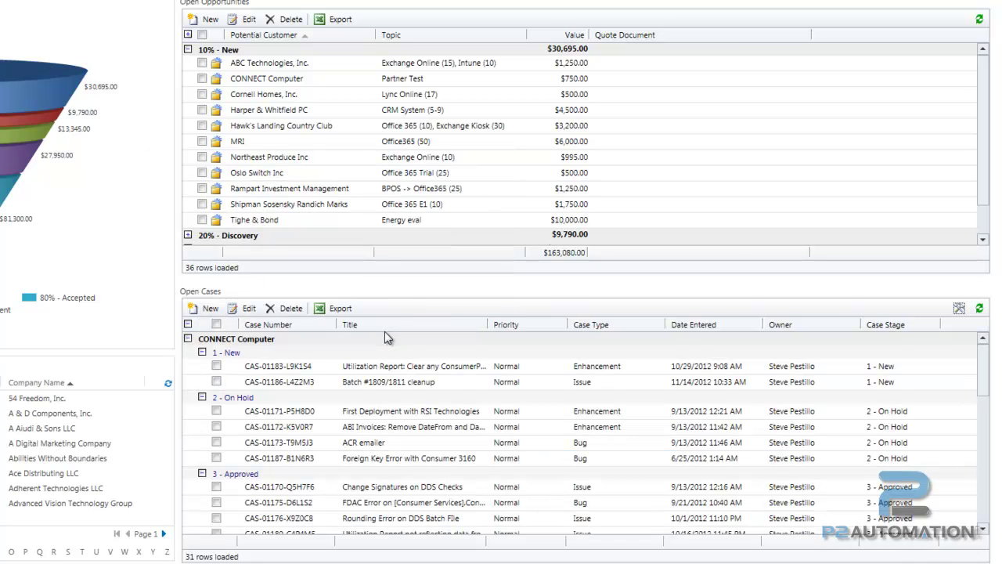
Step: Collapse the CONNECT Computer, Northeast Produce Inc and Raym-Co Inc groups, then open the grid configuration record
left_click(188, 340)
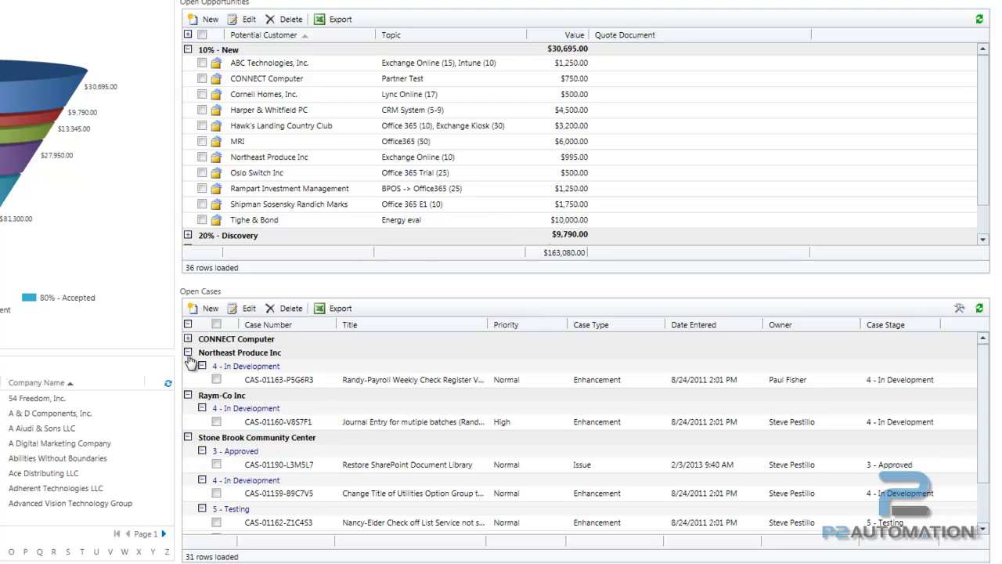
left_click(188, 353)
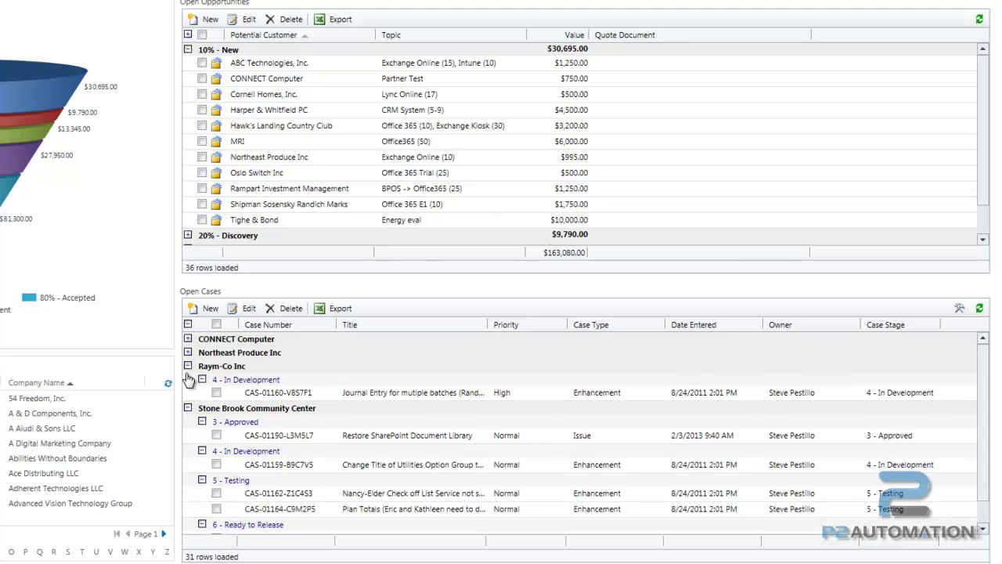
left_click(188, 366)
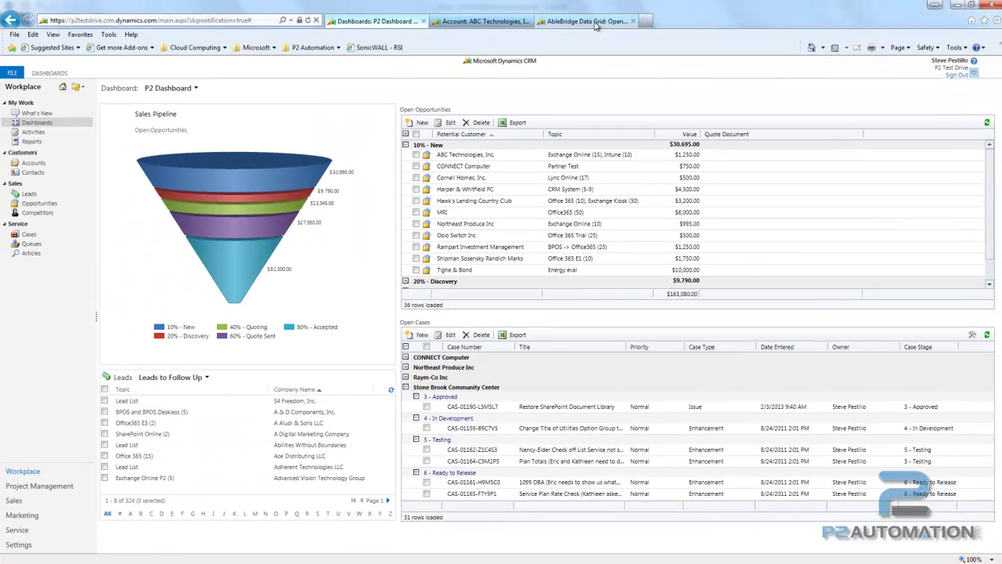
left_click(589, 21)
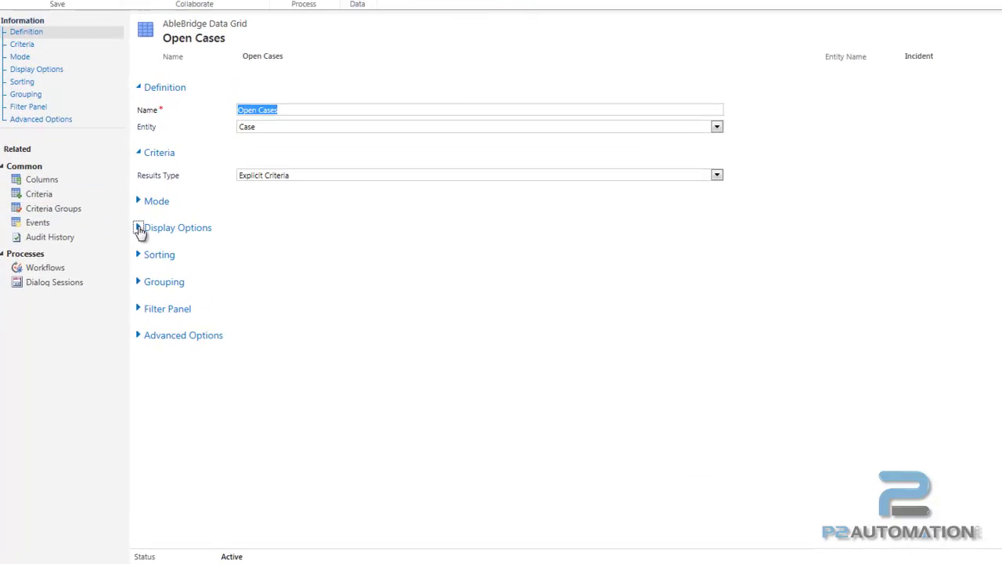
left_click(140, 194)
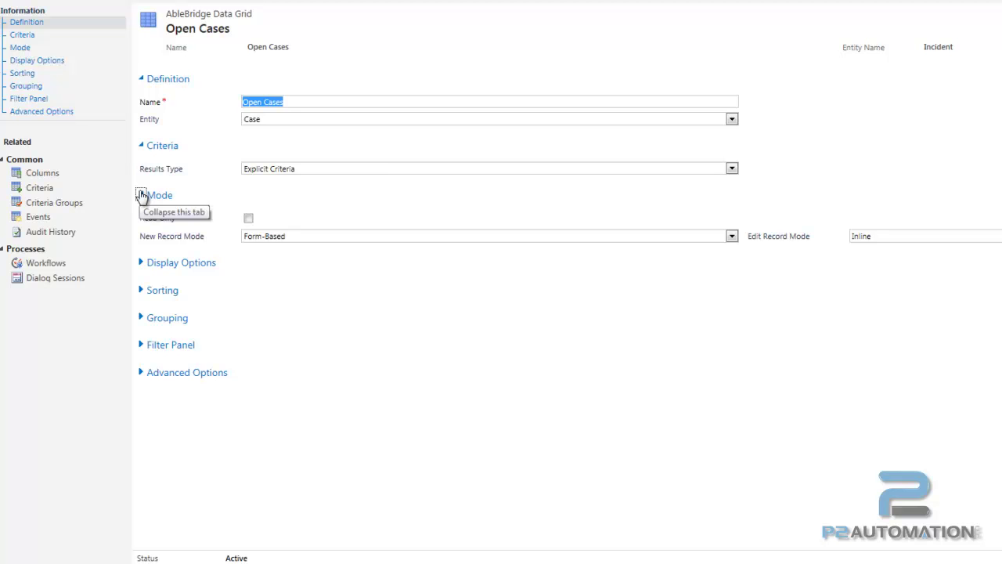
left_click(140, 195)
left_click(140, 222)
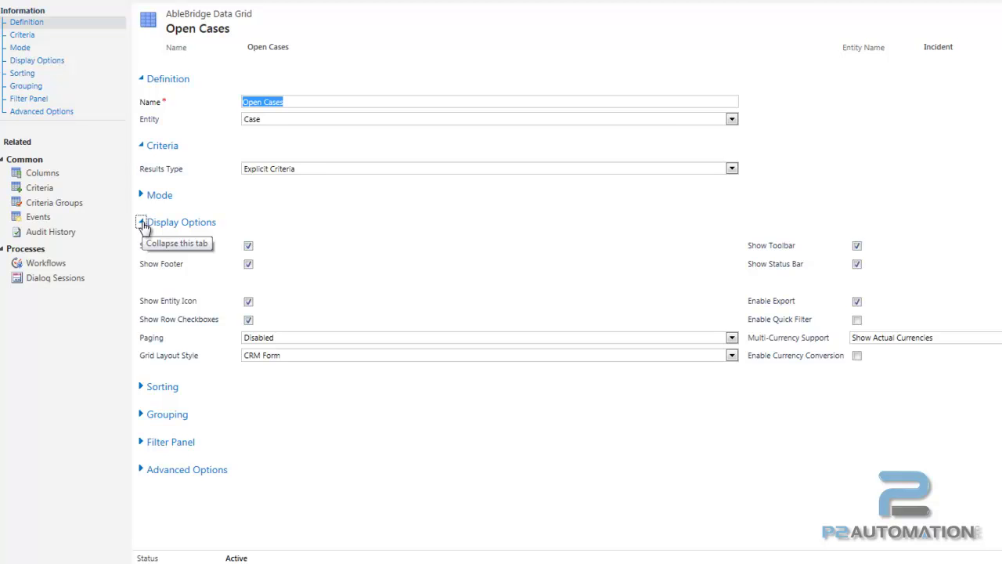
left_click(142, 223)
left_click(141, 251)
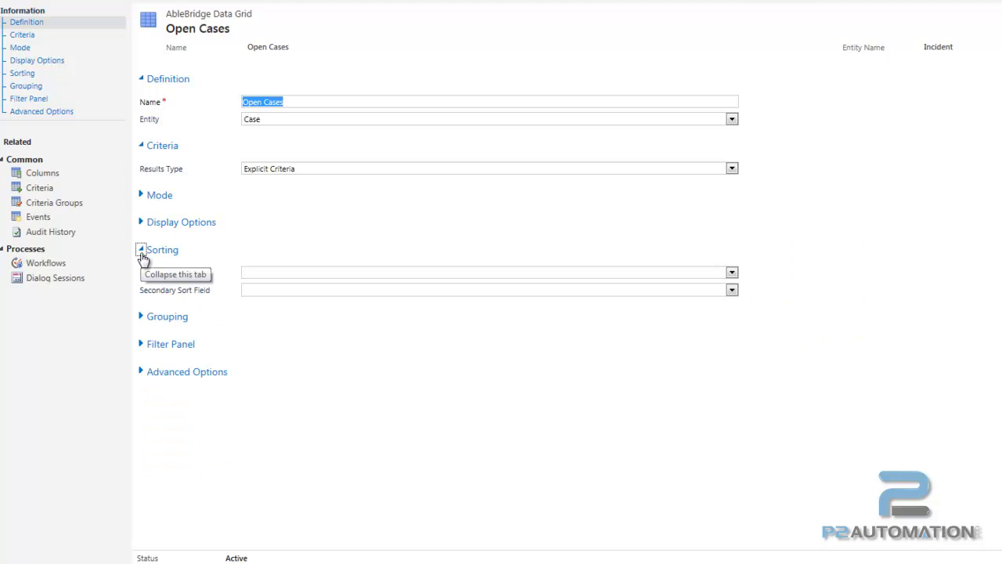
left_click(141, 251)
left_click(142, 278)
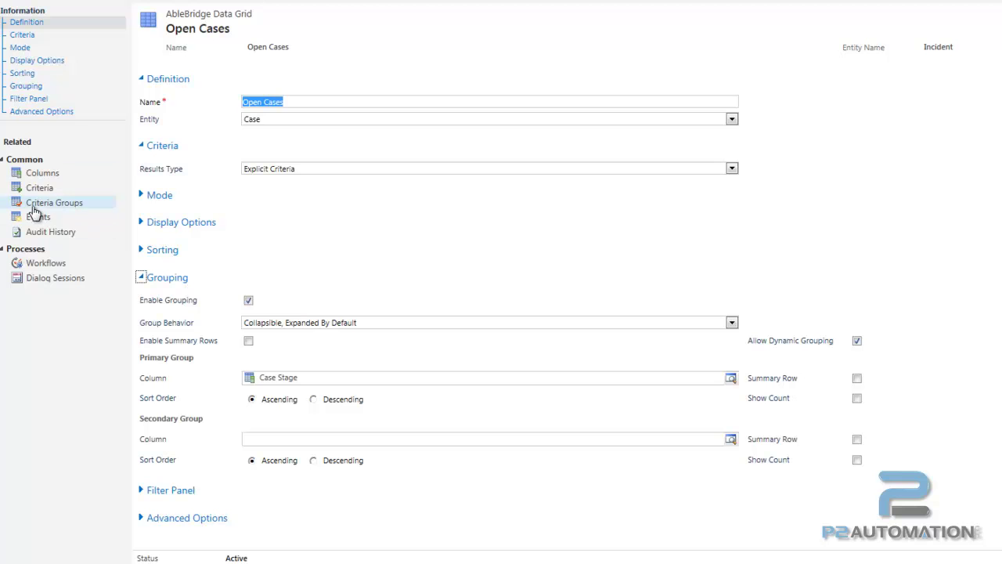
left_click(151, 279)
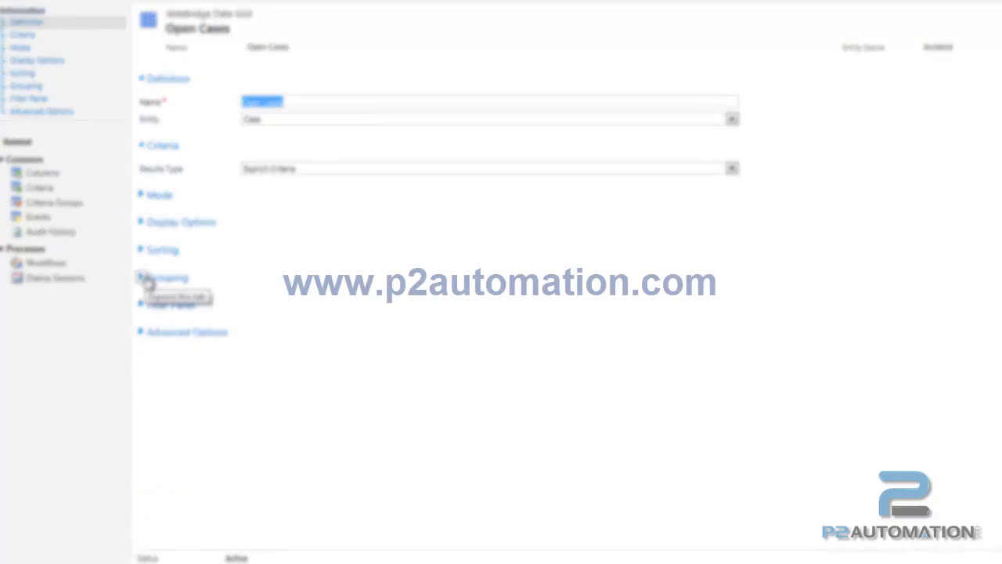